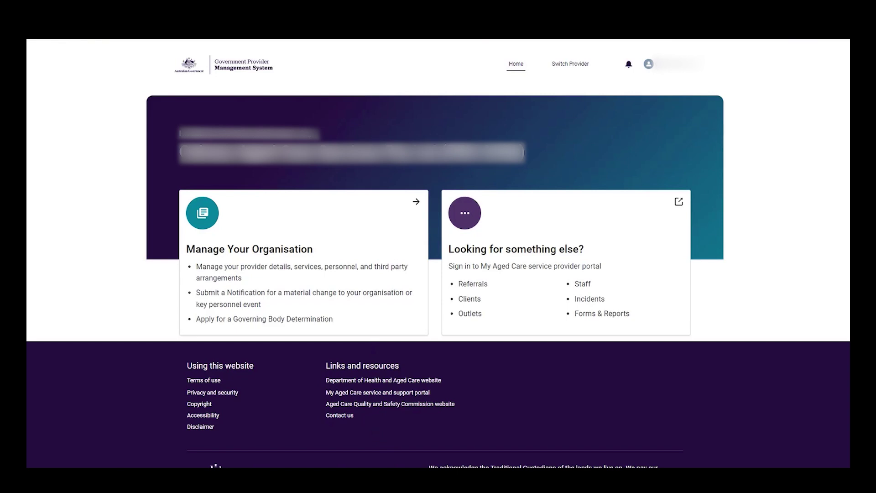
- Read through the approved provider details, go back, and open the organisation's 48-service Services list
{"action": "left_click", "coordinate": [288, 250]}
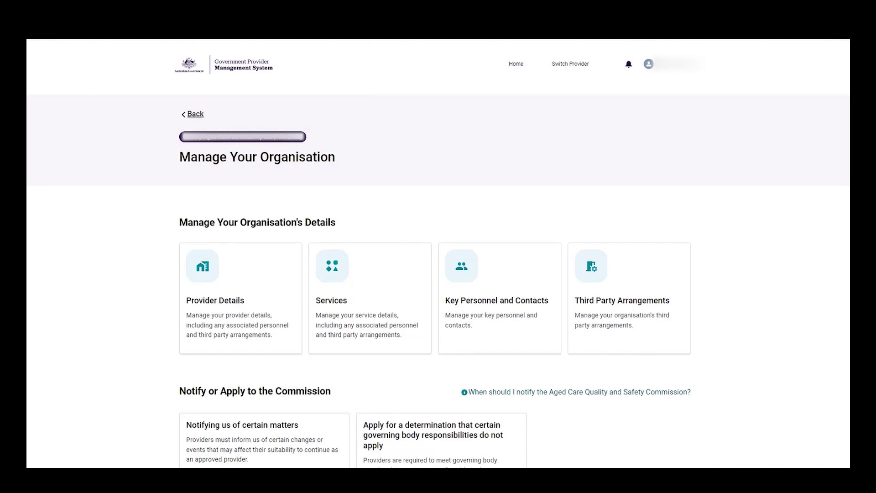
{"action": "left_click", "coordinate": [237, 295]}
{"action": "scroll", "coordinate": [357, 223], "scroll_direction": "down", "scroll_amount": 2}
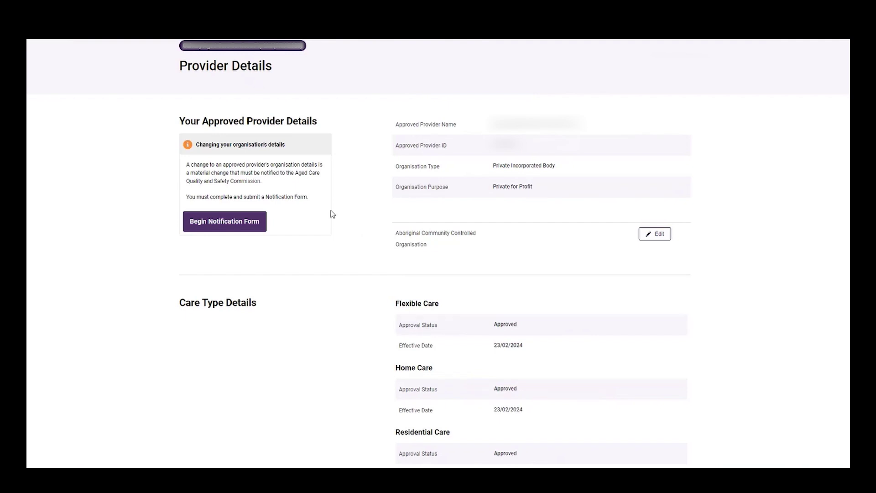
{"action": "scroll", "coordinate": [333, 214], "scroll_direction": "up", "scroll_amount": 2}
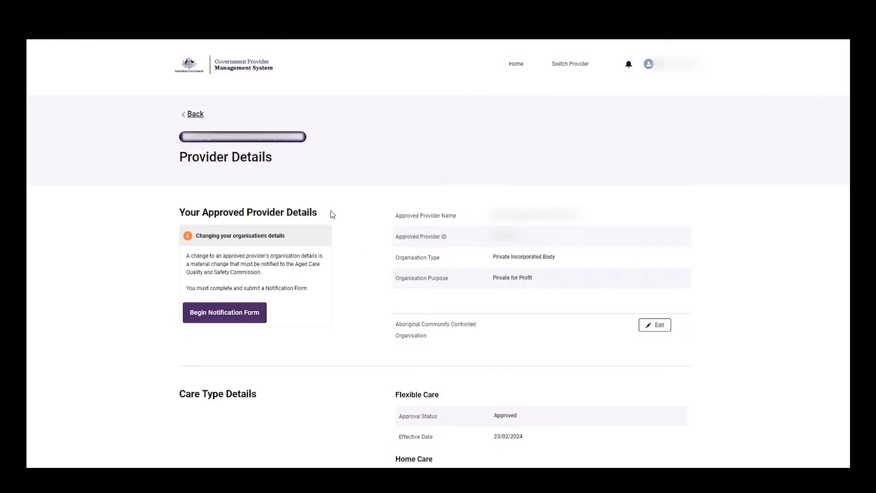
{"action": "left_click", "coordinate": [196, 115]}
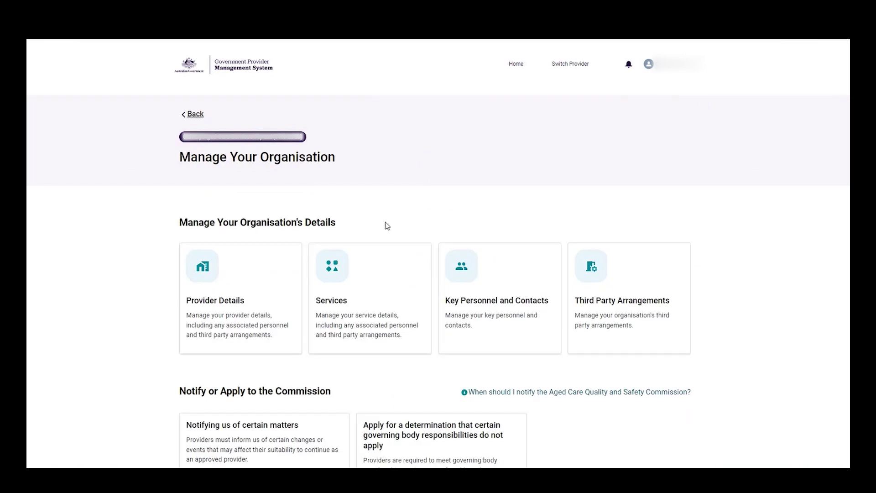
{"action": "left_click", "coordinate": [395, 268]}
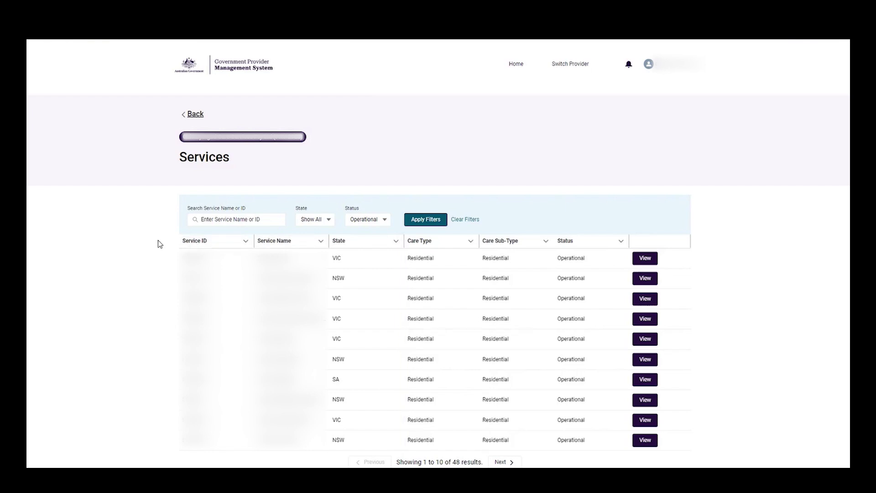
- Search the Services list by service name to show only the one matching VIC service
{"action": "left_click", "coordinate": [254, 218]}
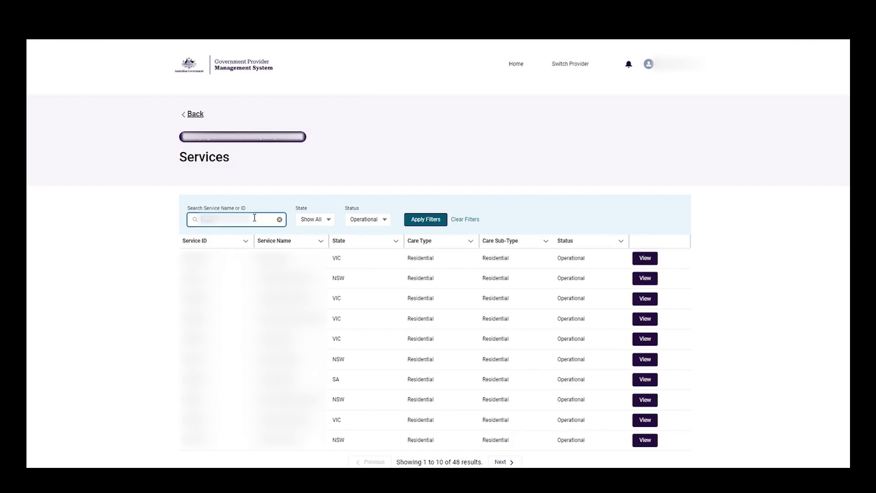
{"action": "left_click", "coordinate": [426, 219]}
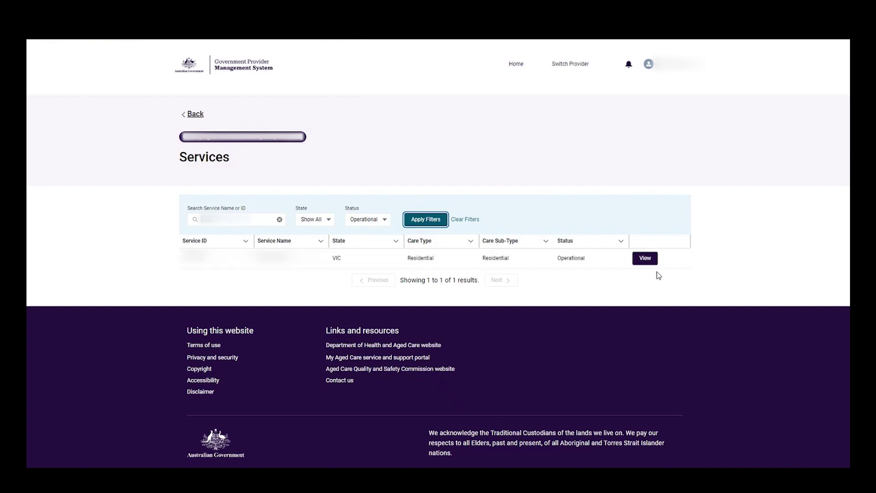
- View the filtered service's details, tariff, accreditation and addresses, then return to all services
{"action": "left_click", "coordinate": [645, 258]}
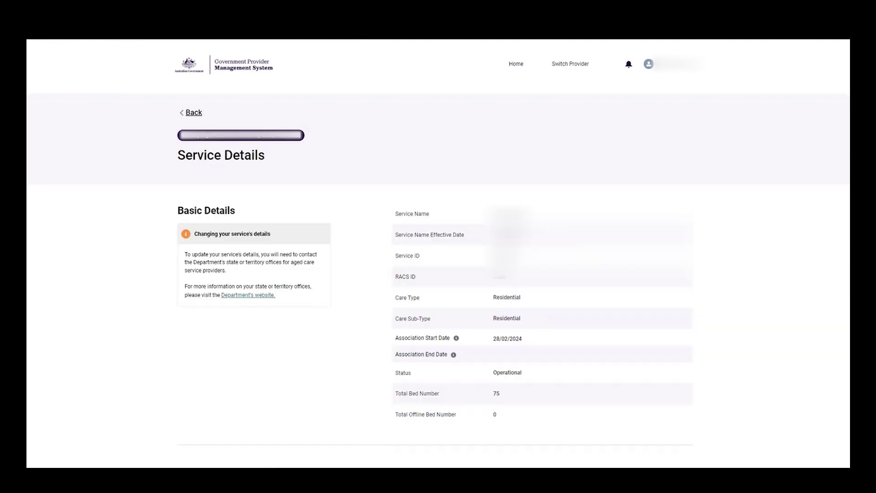
{"action": "scroll", "coordinate": [379, 244], "scroll_direction": "down", "scroll_amount": 4}
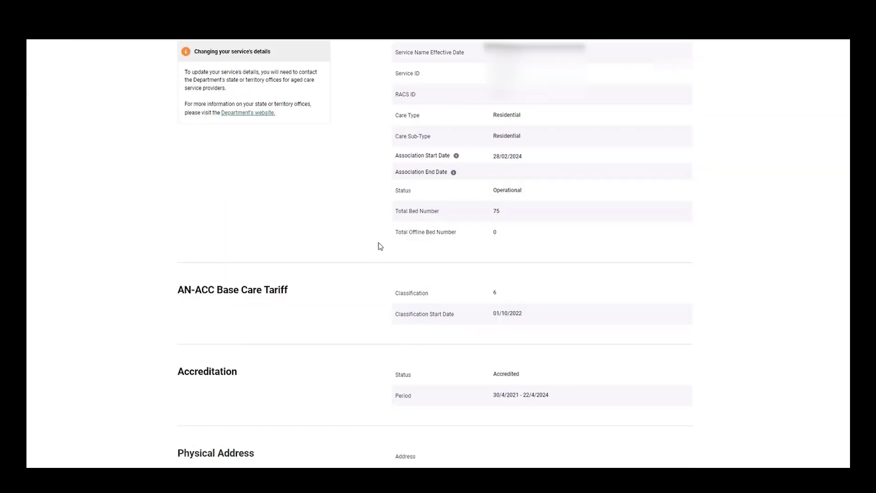
{"action": "scroll", "coordinate": [378, 242], "scroll_direction": "down", "scroll_amount": 1}
{"action": "scroll", "coordinate": [378, 242], "scroll_direction": "down", "scroll_amount": 2}
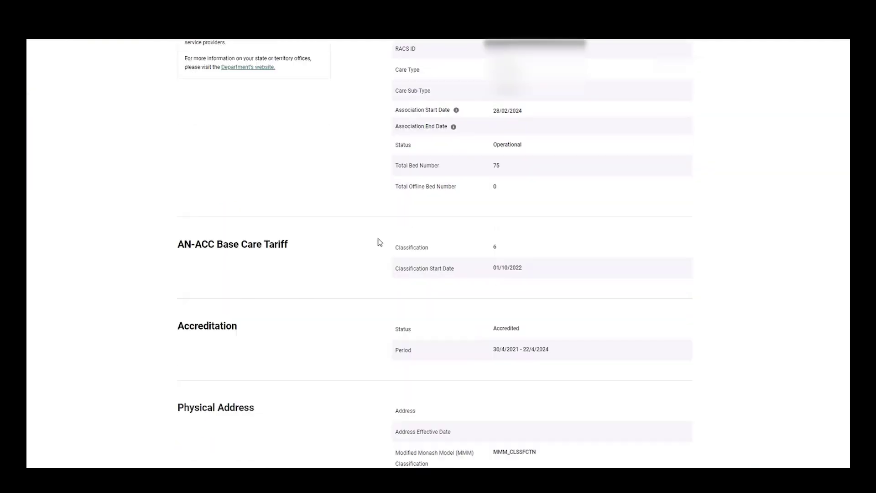
{"action": "scroll", "coordinate": [379, 226], "scroll_direction": "down", "scroll_amount": 3}
{"action": "scroll", "coordinate": [362, 235], "scroll_direction": "down", "scroll_amount": 2}
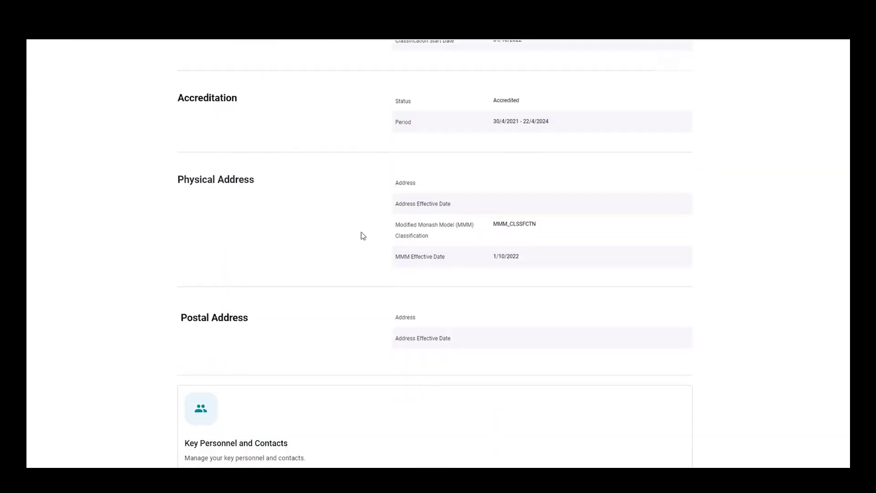
{"action": "scroll", "coordinate": [364, 251], "scroll_direction": "down", "scroll_amount": 1}
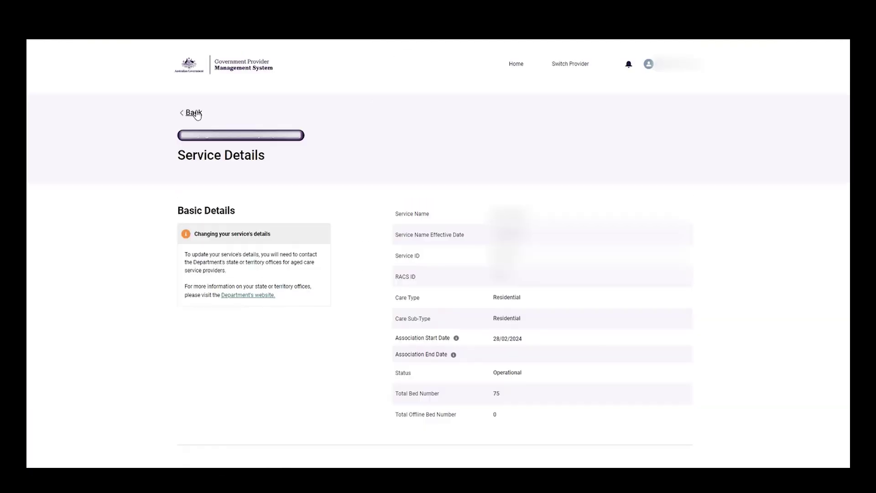
{"action": "left_click", "coordinate": [191, 111]}
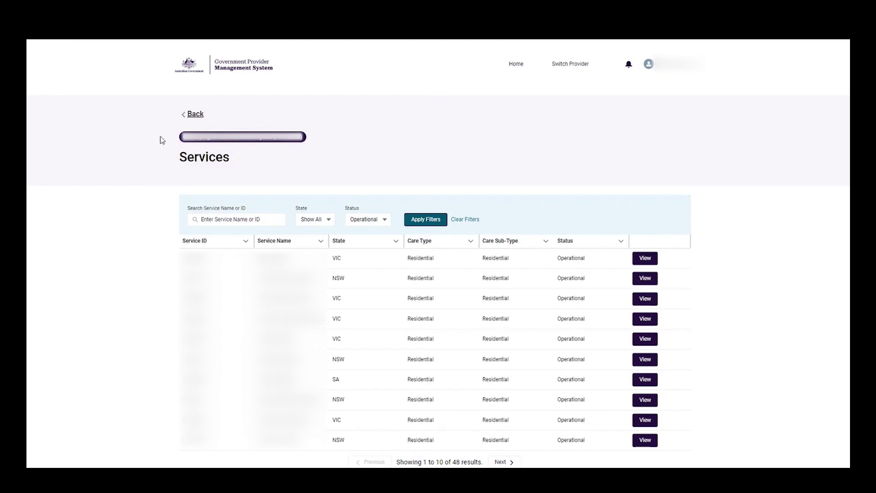
- Filter Key Personnel and Contacts by an individual's name and open the first matching profile
{"action": "left_click", "coordinate": [196, 114]}
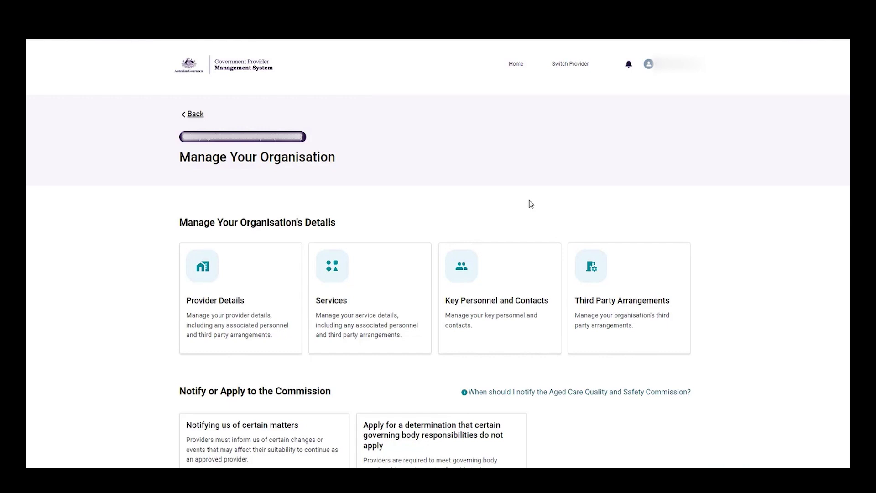
{"action": "left_click", "coordinate": [501, 279]}
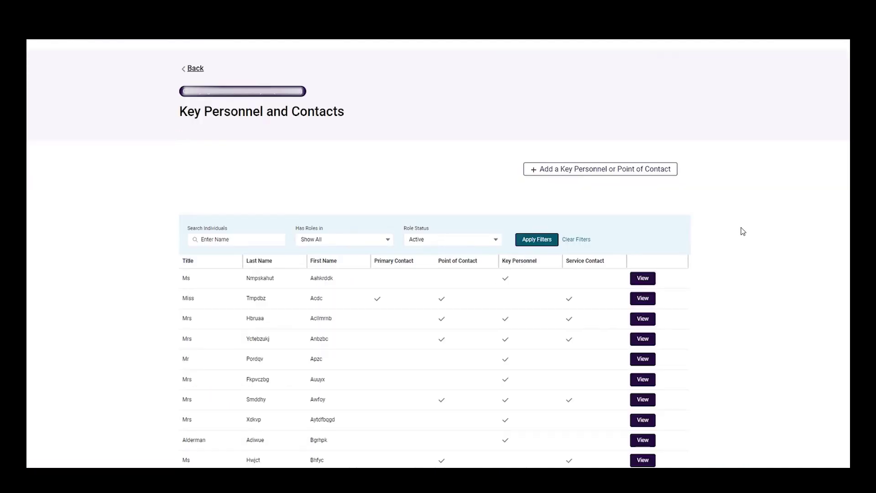
{"action": "scroll", "coordinate": [742, 221], "scroll_direction": "down", "scroll_amount": 1}
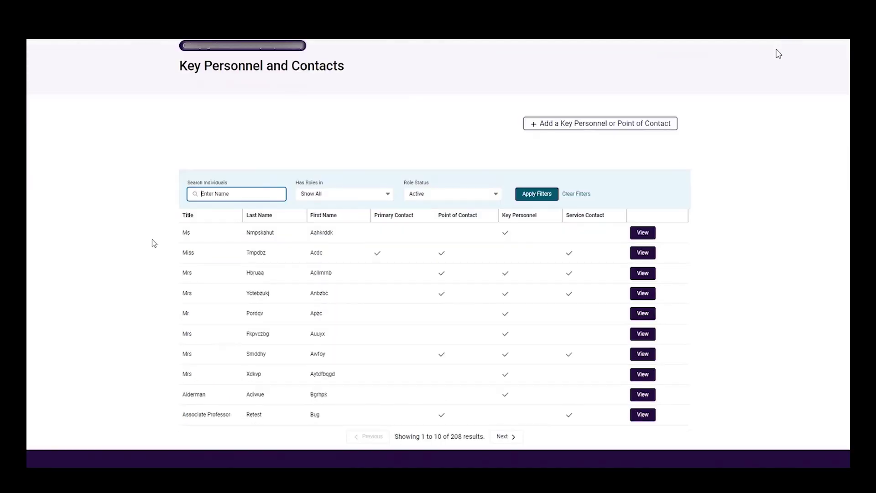
{"action": "type", "text": "bug"}
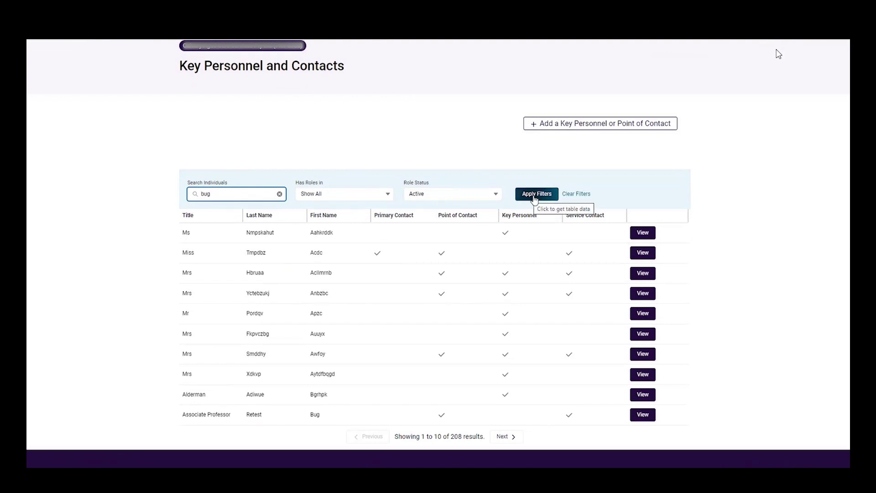
{"action": "left_click", "coordinate": [535, 197]}
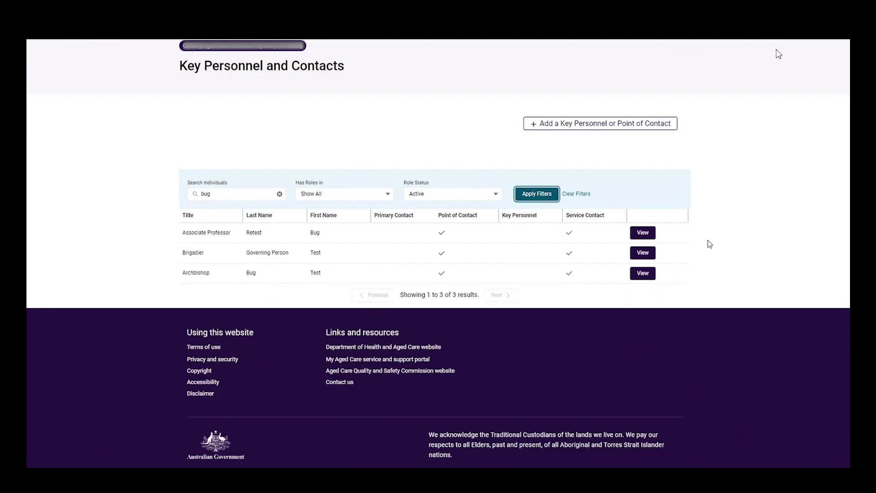
{"action": "left_click", "coordinate": [642, 232]}
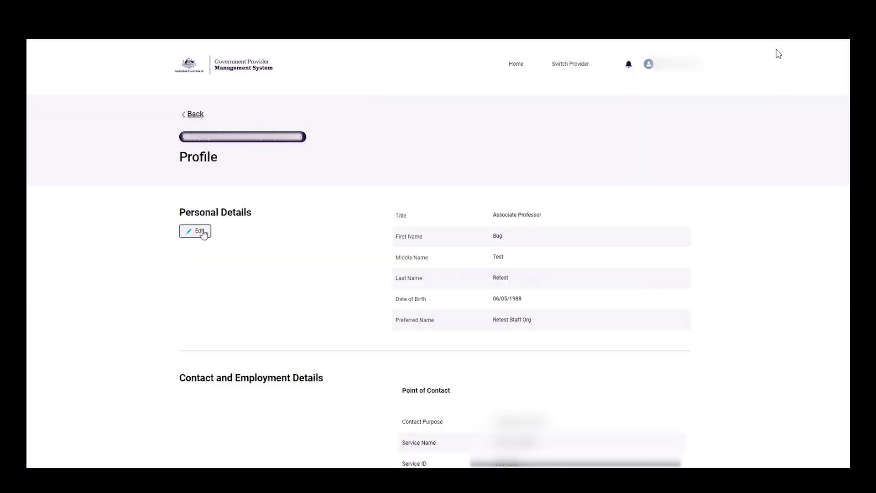
- Append 123 to the contact's middle name, agree to the declaration, and save the personal details
{"action": "left_click", "coordinate": [201, 231]}
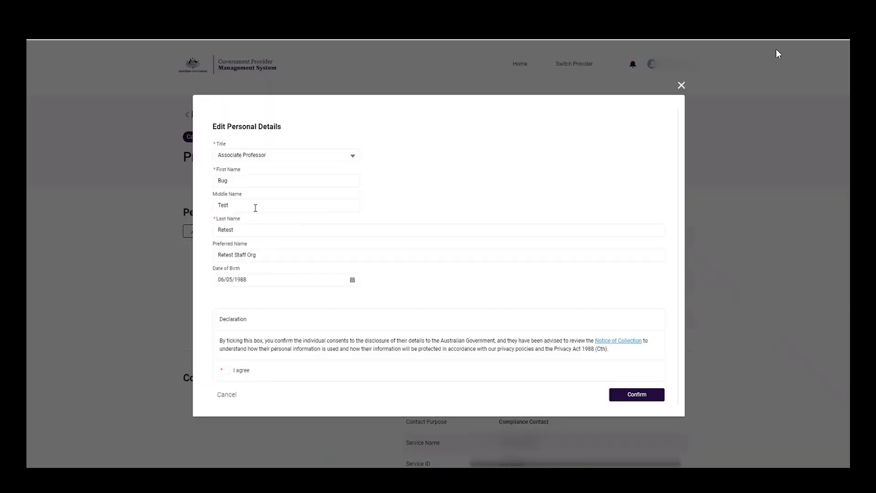
{"action": "left_click", "coordinate": [256, 208]}
{"action": "type", "text": "123"}
{"action": "left_click", "coordinate": [245, 300]}
{"action": "left_click", "coordinate": [234, 372]}
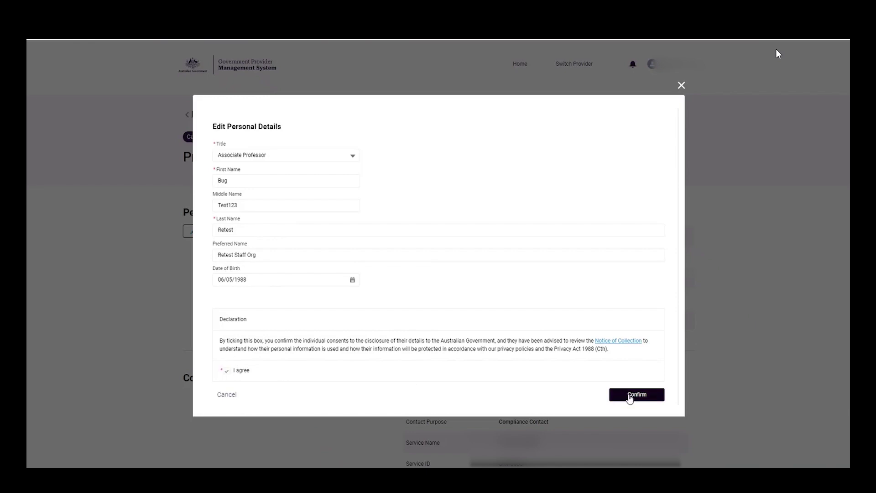
{"action": "left_click", "coordinate": [629, 395]}
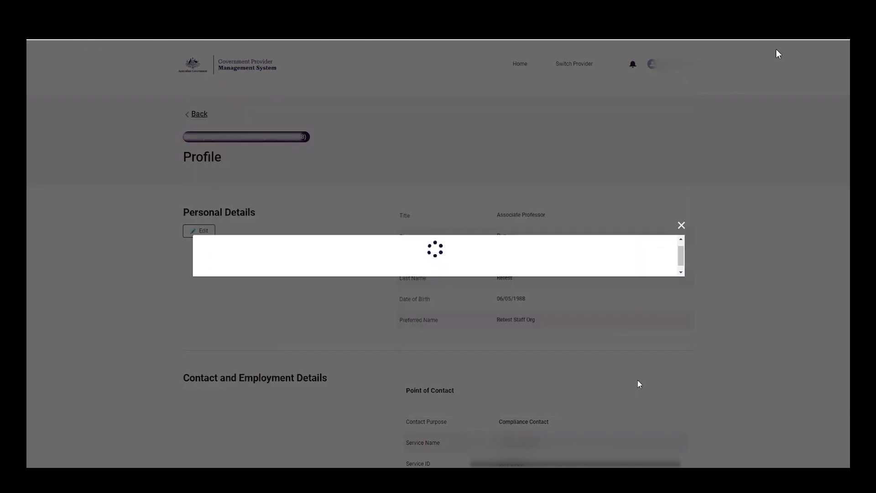
{"action": "scroll", "coordinate": [634, 388], "scroll_direction": "down", "scroll_amount": 5}
- Replace the last digits of the second contact number, agree, save, and go back to the contacts list
{"action": "left_click", "coordinate": [635, 396]}
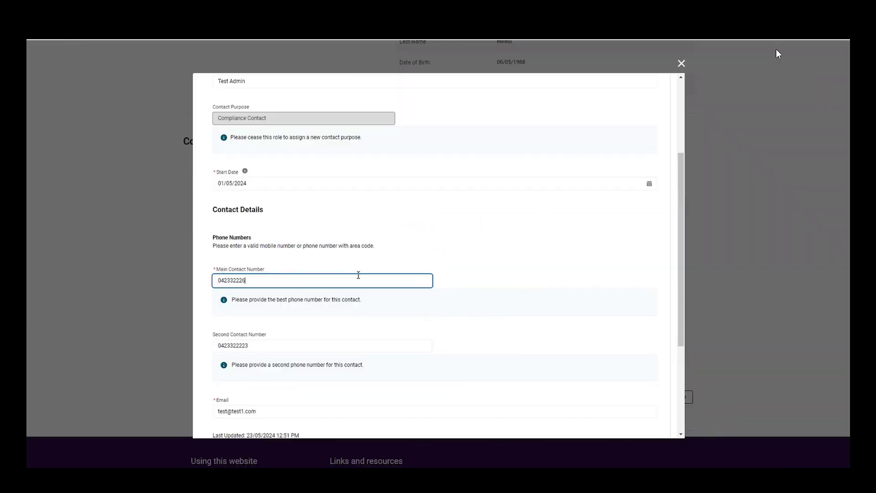
{"action": "type", "text": "6"}
{"action": "left_click", "coordinate": [339, 345]}
{"action": "key", "text": "BackSpace"}
{"action": "key", "text": "BackSpace"}
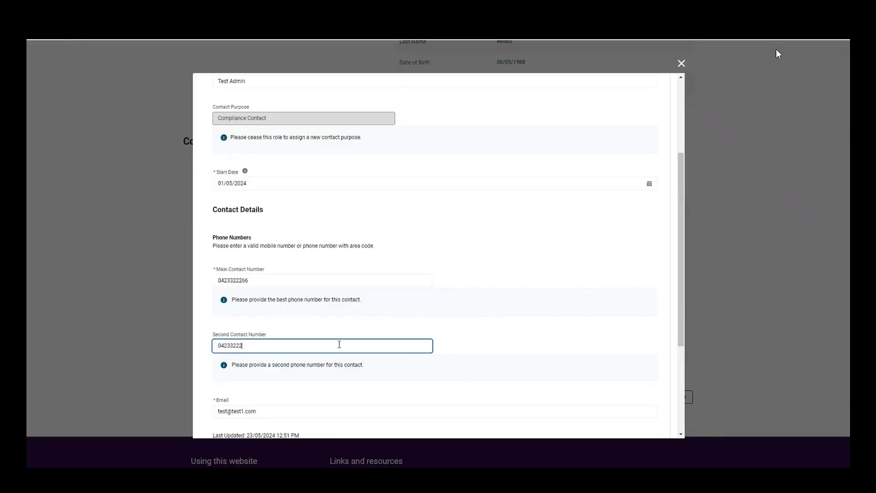
{"action": "type", "text": "89"}
{"action": "scroll", "coordinate": [382, 334], "scroll_direction": "down", "scroll_amount": 3}
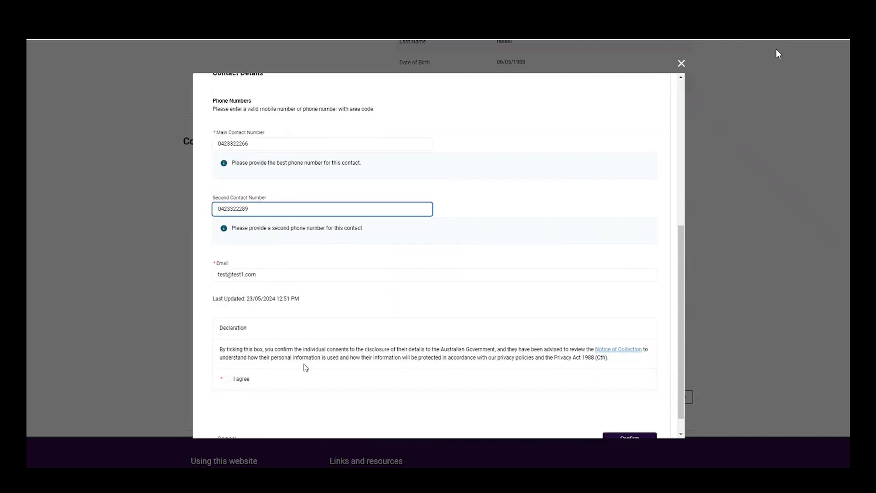
{"action": "left_click", "coordinate": [226, 379]}
{"action": "scroll", "coordinate": [336, 372], "scroll_direction": "down", "scroll_amount": 1}
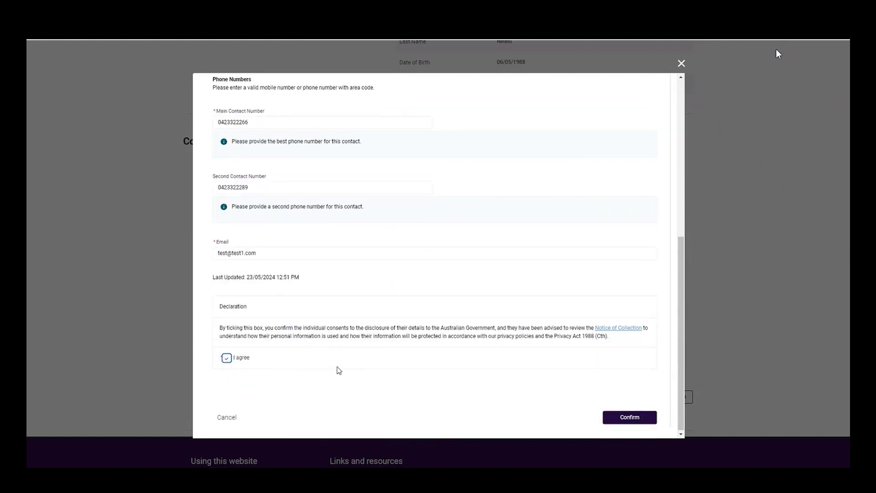
{"action": "left_click", "coordinate": [628, 418]}
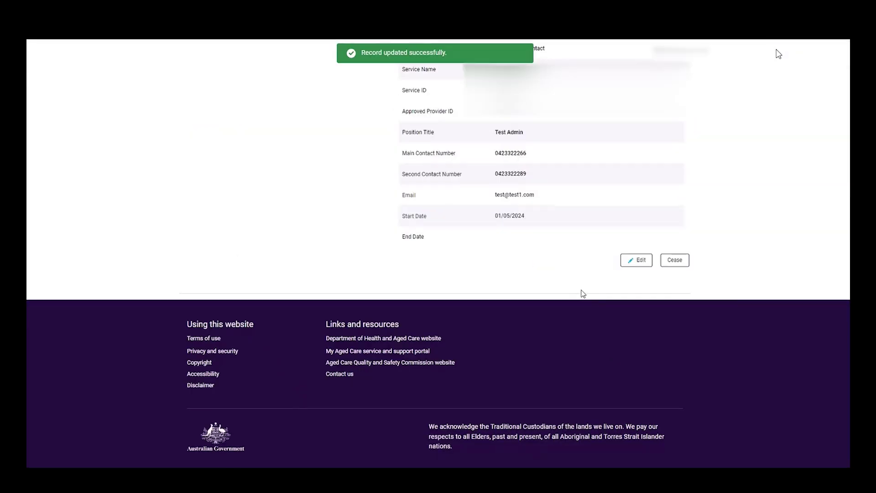
{"action": "scroll", "coordinate": [571, 292], "scroll_direction": "up", "scroll_amount": 8}
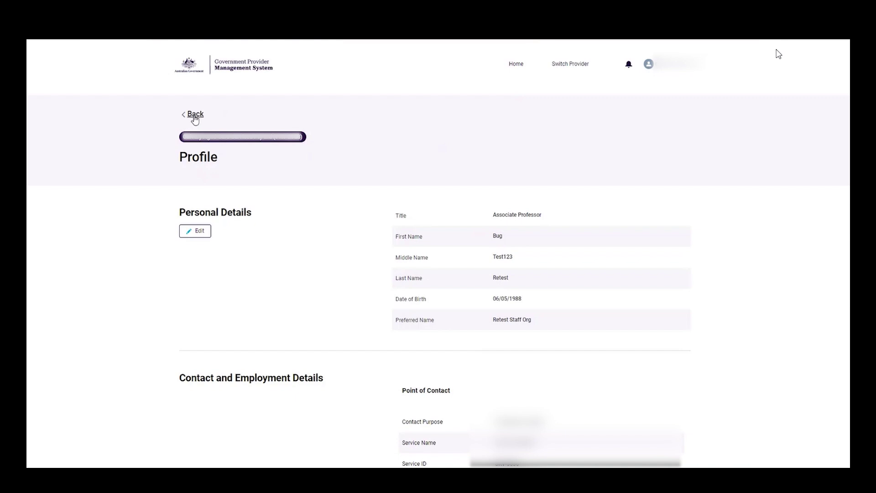
{"action": "left_click", "coordinate": [195, 119]}
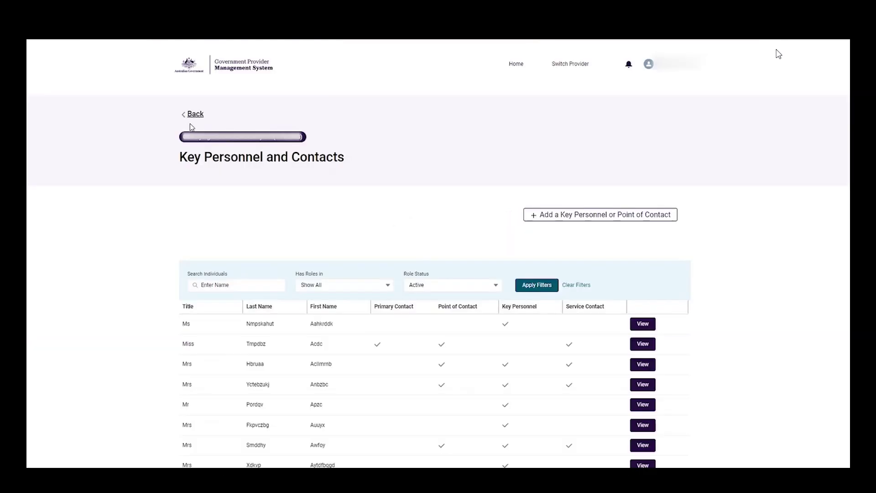
- Begin adding a new organisation point of contact, choosing to enter the details manually
{"action": "left_click", "coordinate": [609, 215]}
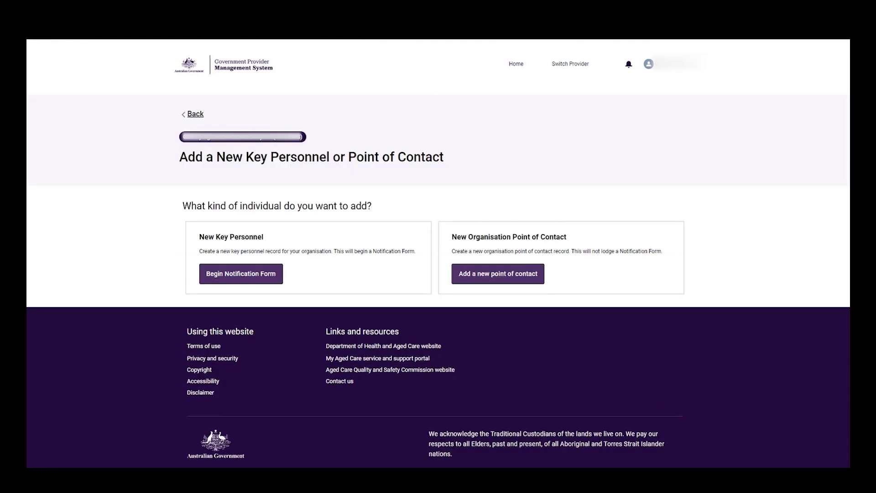
{"action": "left_click", "coordinate": [498, 273]}
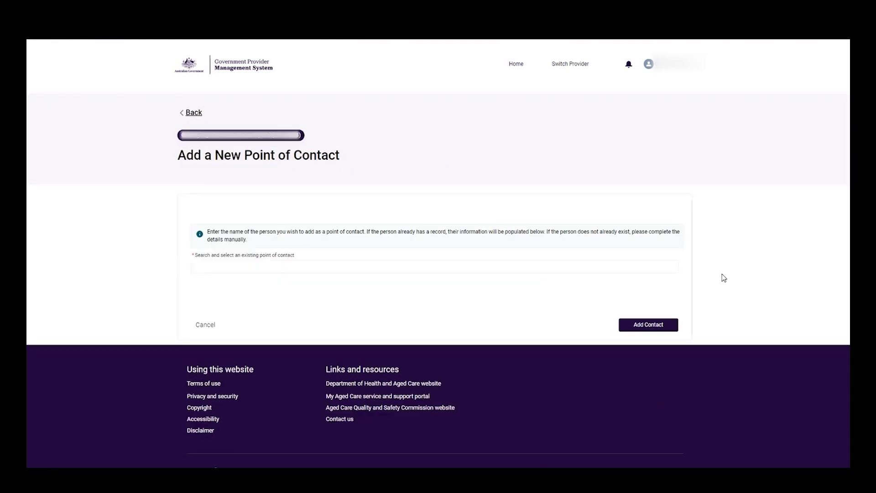
{"action": "left_click", "coordinate": [301, 272]}
{"action": "type", "text": "hfe"}
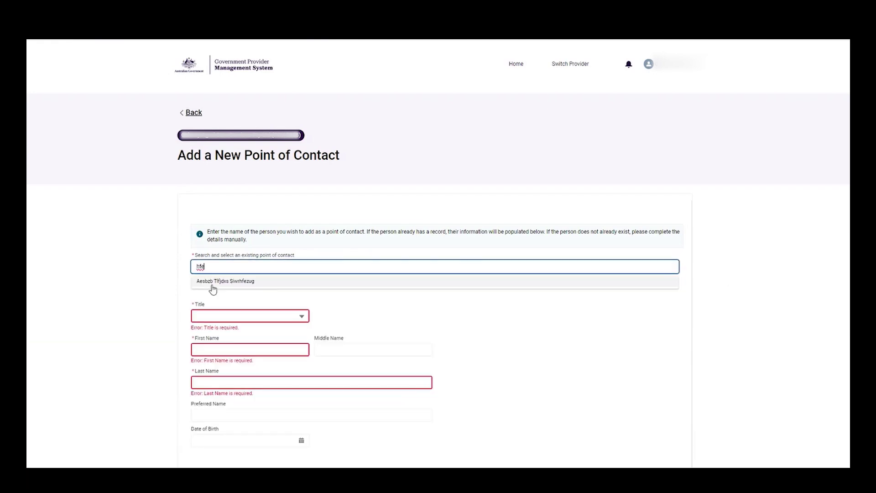
{"action": "left_click", "coordinate": [160, 285]}
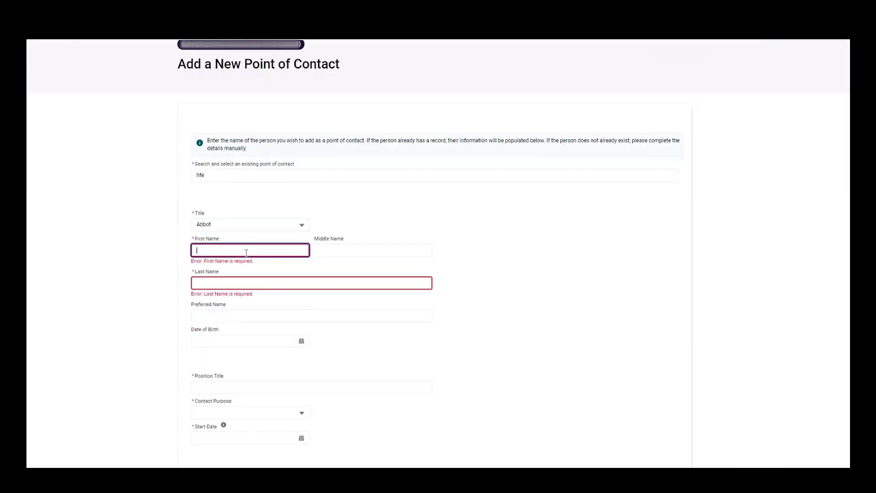
- Enter the new contact's name and details as a Manager, Alternative Contact from 08/07/2009, and add them
{"action": "type", "text": "Liam"}
{"action": "key", "text": "Tab"}
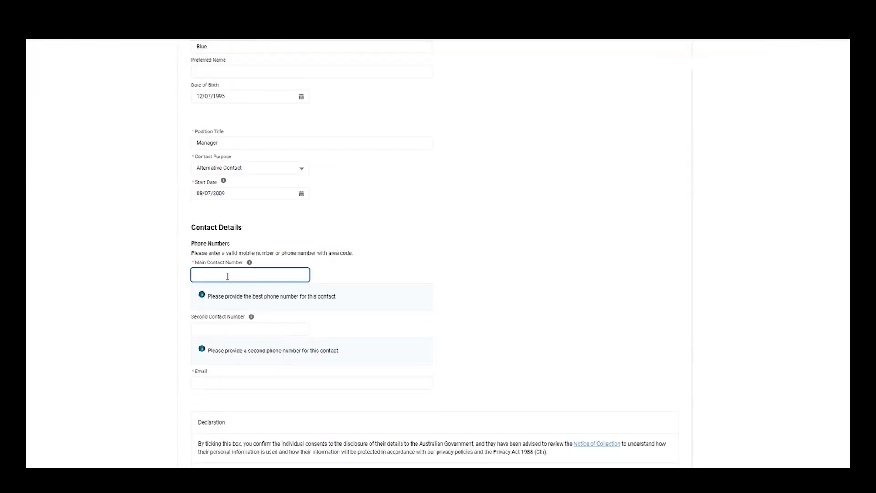
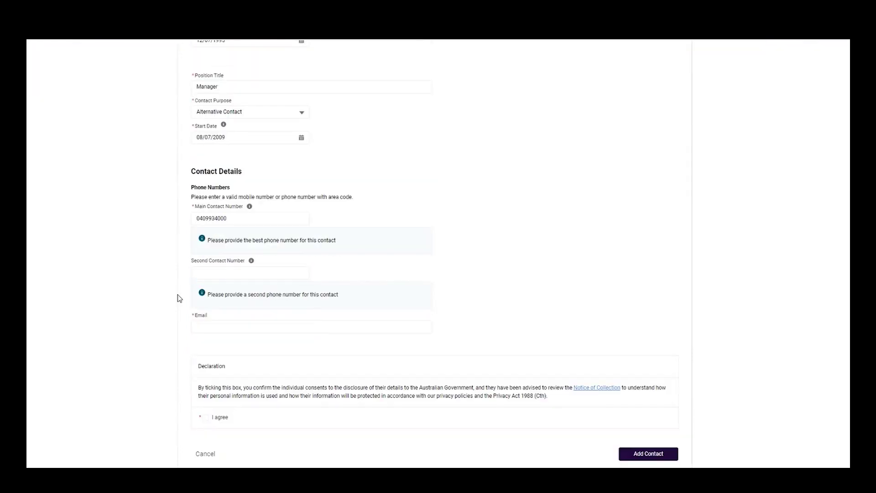
{"action": "scroll", "coordinate": [176, 298], "scroll_direction": "down", "scroll_amount": 2}
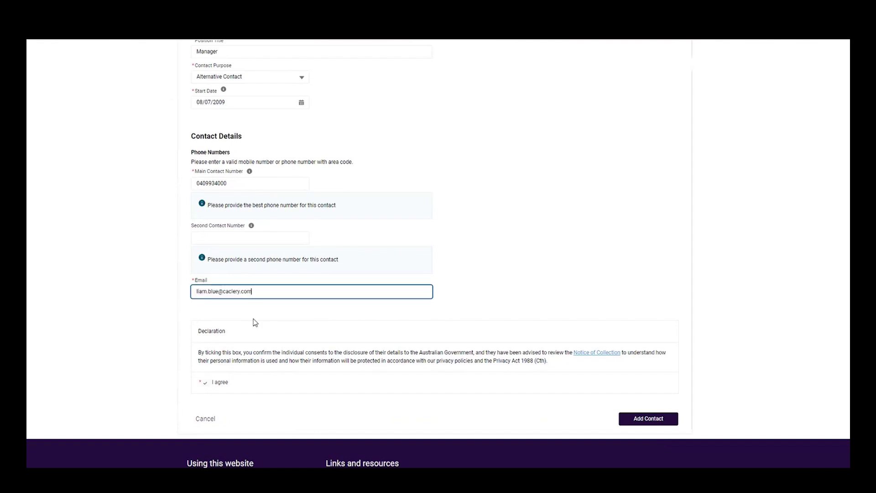
{"action": "left_click", "coordinate": [256, 321]}
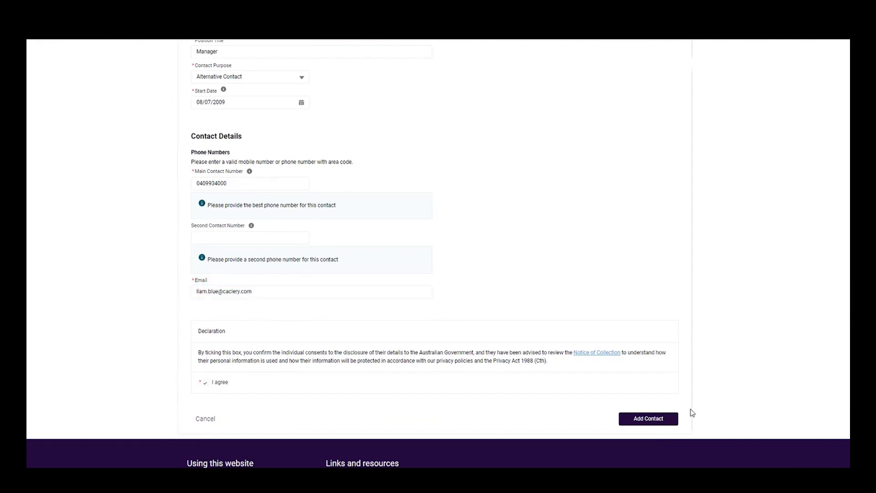
{"action": "left_click", "coordinate": [661, 421]}
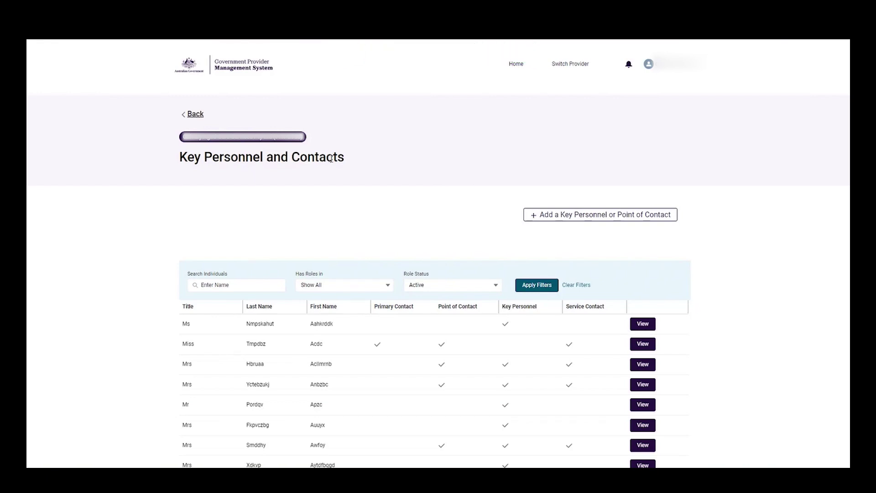
- Cease the last listed person's point-of-contact role, confirm it, and return to the portal home page
{"action": "scroll", "coordinate": [410, 175], "scroll_direction": "down", "scroll_amount": 2}
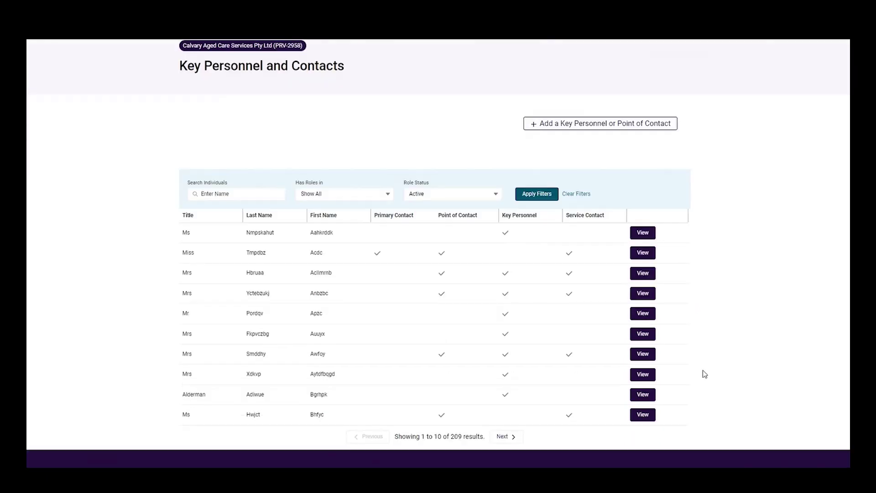
{"action": "left_click", "coordinate": [651, 415]}
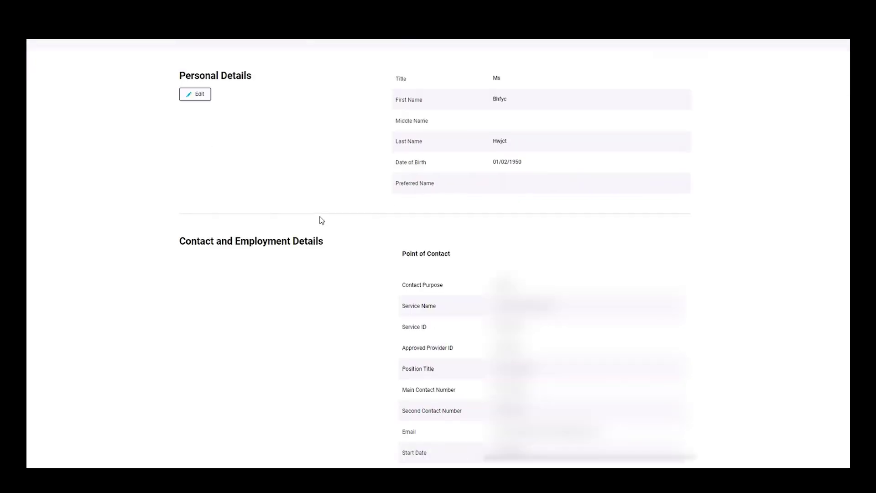
{"action": "scroll", "coordinate": [320, 220], "scroll_direction": "down", "scroll_amount": 1}
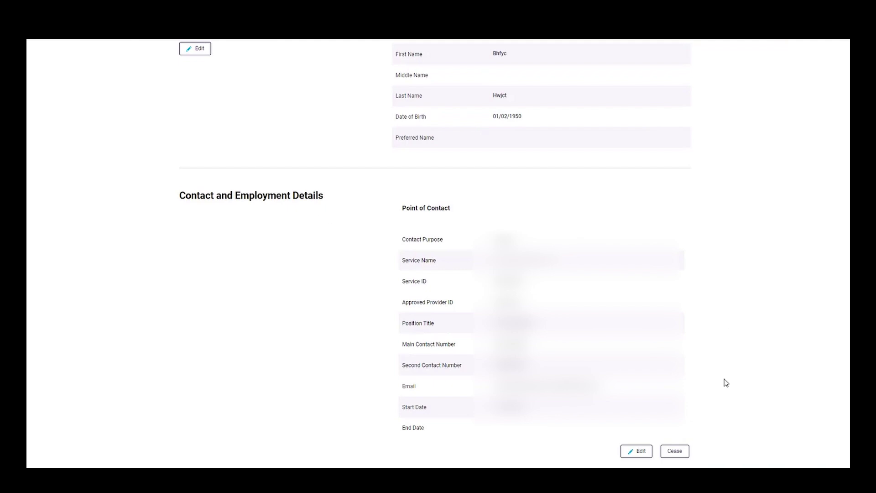
{"action": "left_click", "coordinate": [675, 451]}
{"action": "left_click", "coordinate": [641, 333]}
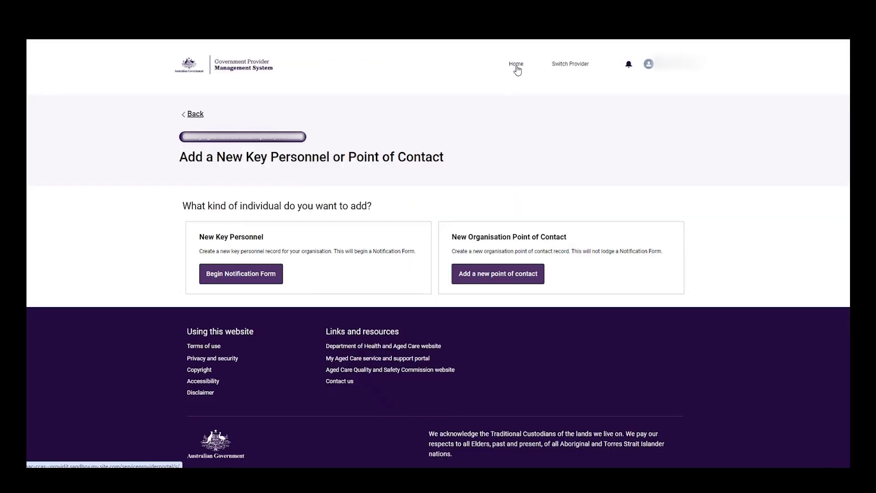
{"action": "left_click", "coordinate": [516, 65]}
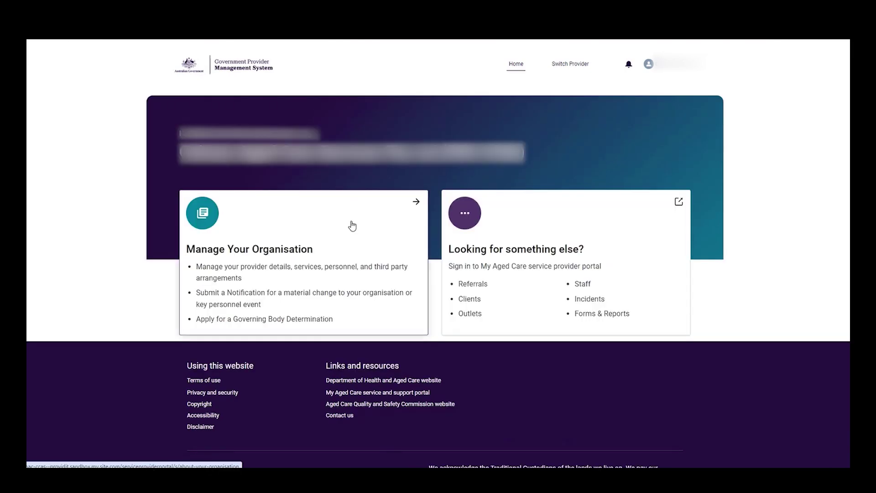
- Search Third Party Arrangements for the pasted third party name and view its Service Delivery Organisation details
{"action": "left_click", "coordinate": [352, 225]}
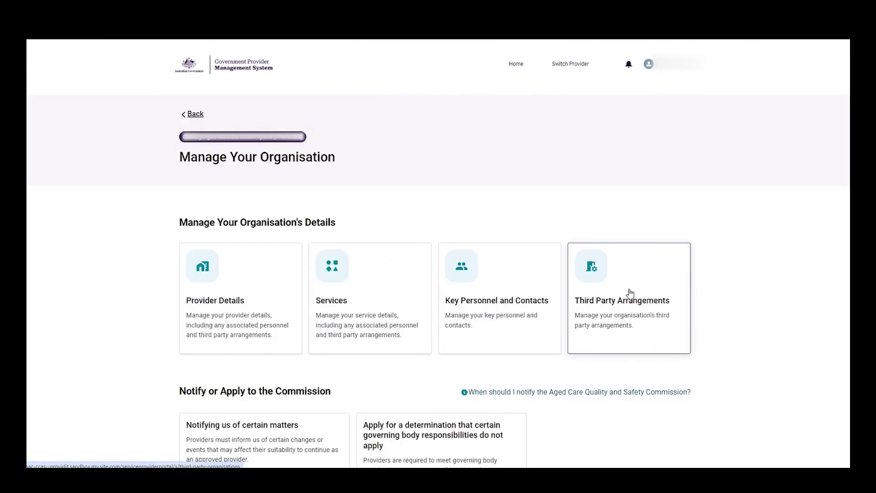
{"action": "left_click", "coordinate": [630, 292]}
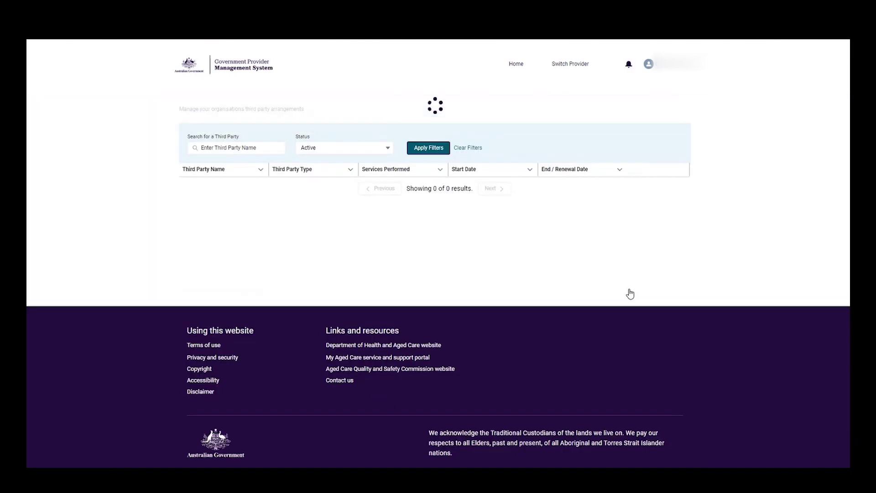
{"action": "left_click", "coordinate": [218, 237]}
{"action": "key", "text": "ctrl+v"}
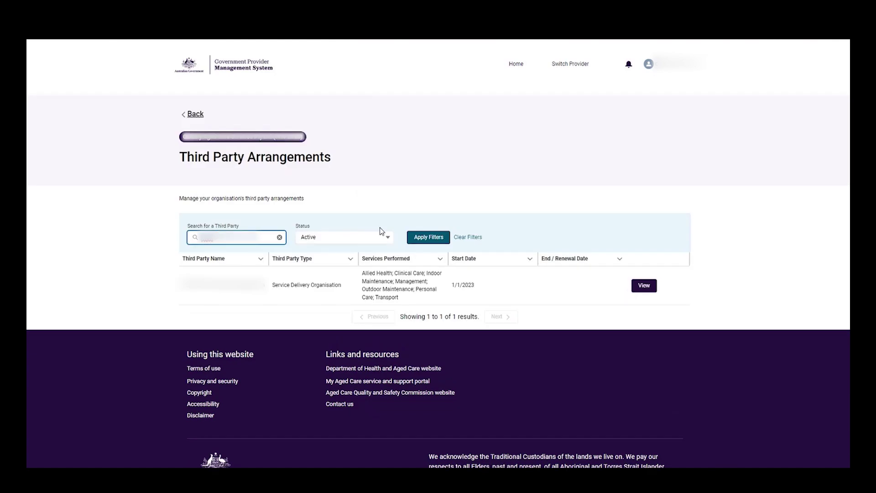
{"action": "left_click", "coordinate": [431, 238]}
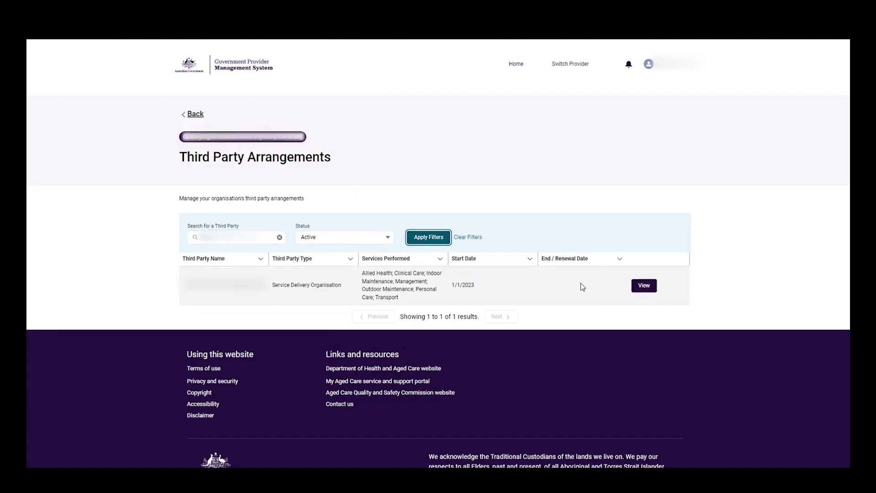
{"action": "left_click", "coordinate": [645, 286]}
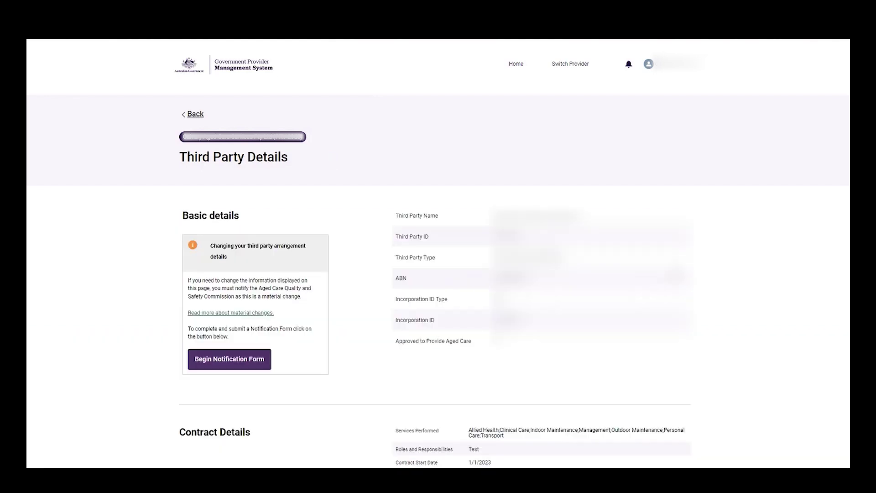